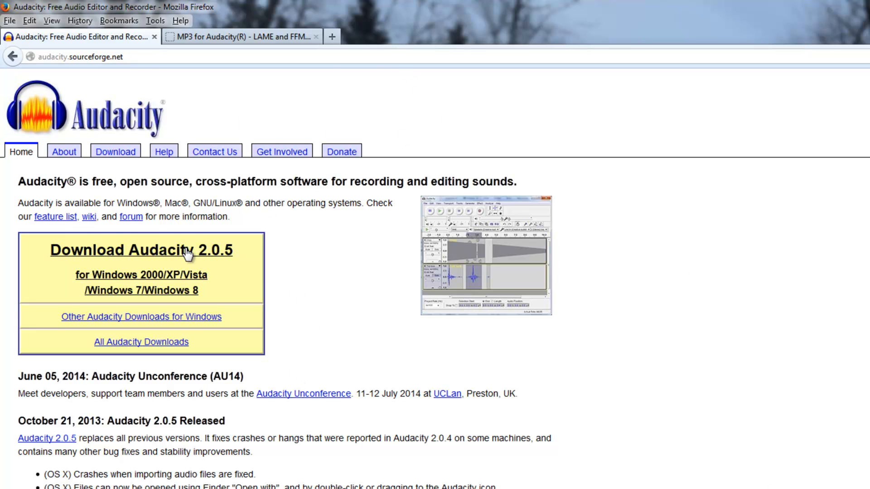
# Step: Examine the Audacity home page for the Windows download and release notes
pyautogui.scroll(-3, 297, 270)
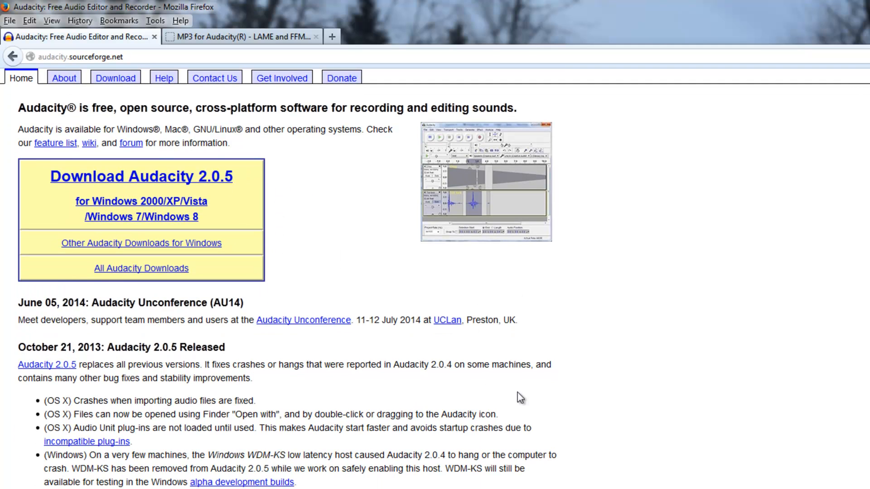
pyautogui.scroll(3, 497, 412)
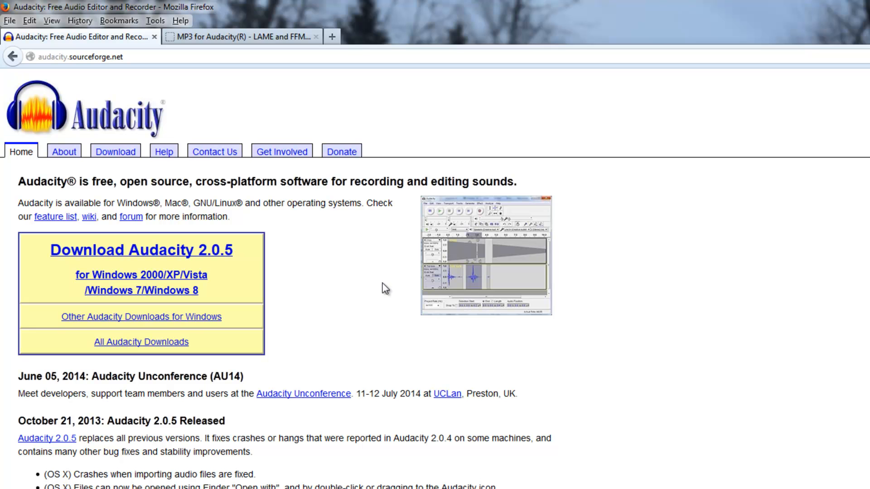
pyautogui.scroll(-3, 360, 290)
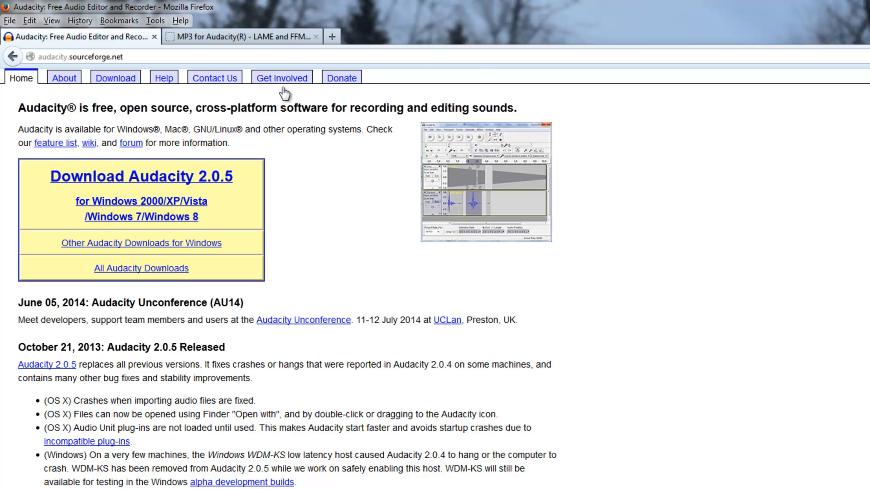
# Step: Switch to the LAME and FFmpeg for Audacity page and examine its Windows and Mac OSX downloads
pyautogui.click(237, 37)
pyautogui.scroll(5, 381, 168)
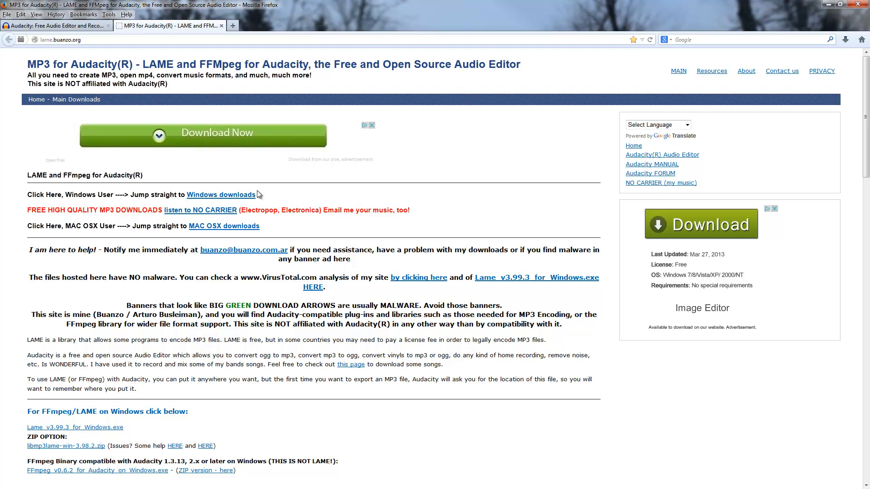
pyautogui.scroll(-2, 260, 195)
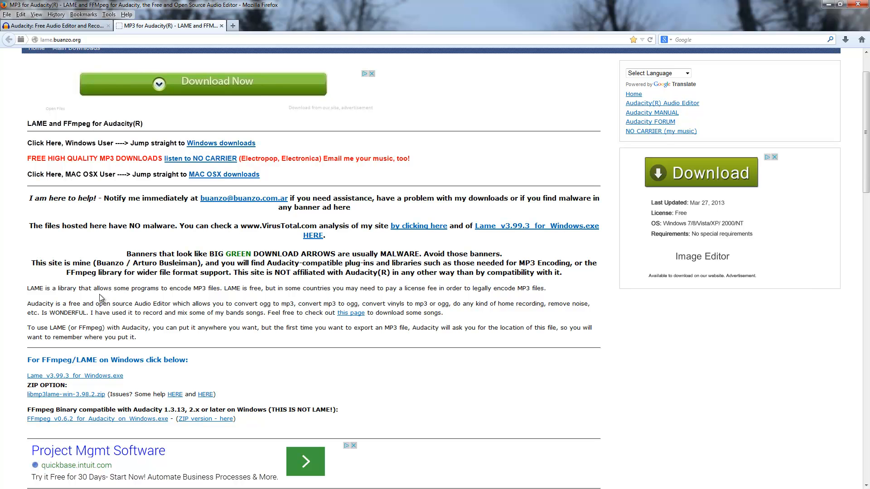
pyautogui.scroll(2, 283, 194)
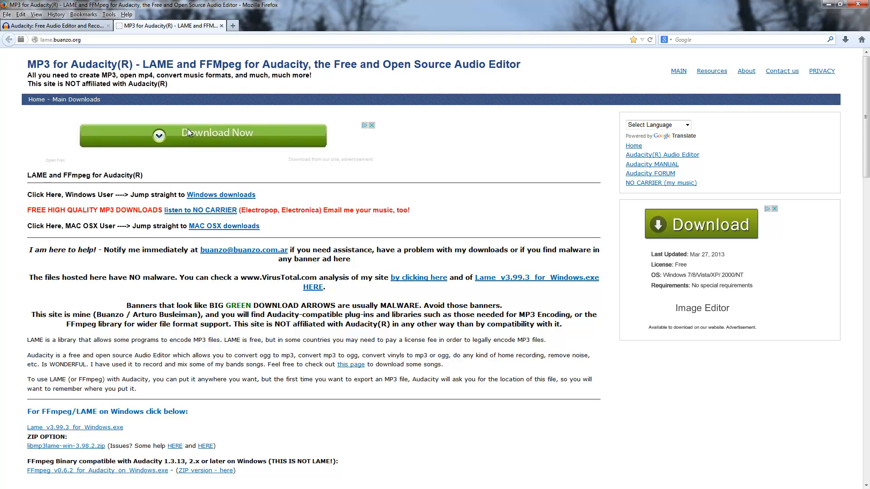
pyautogui.scroll(-1, 167, 203)
pyautogui.scroll(-3, 167, 206)
pyautogui.scroll(-7, 301, 195)
pyautogui.scroll(-1, 292, 194)
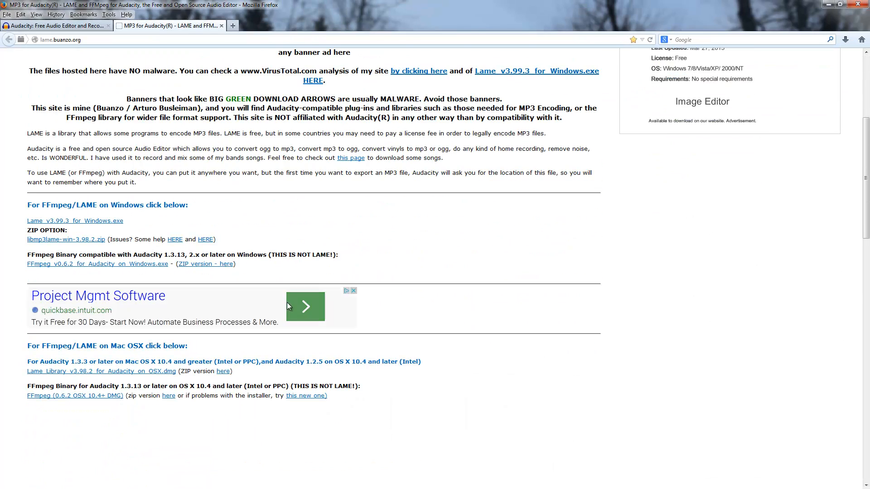
pyautogui.scroll(9, 286, 303)
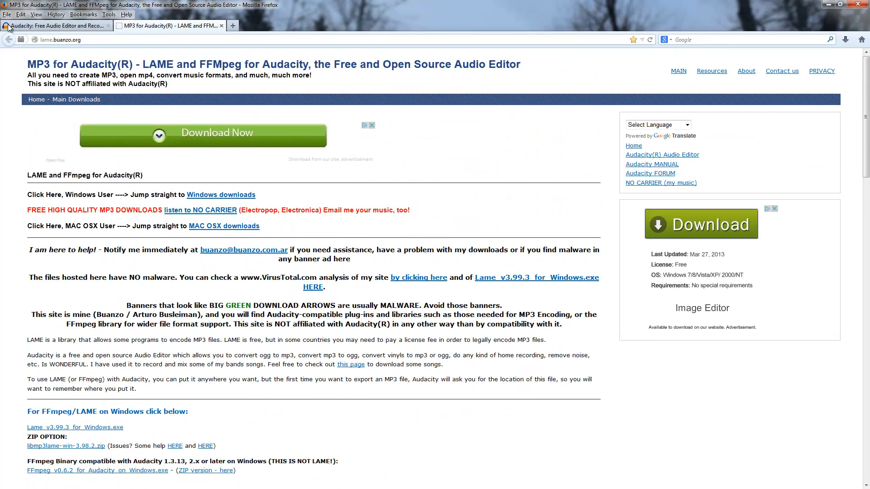
# Step: Minimize the browser, launch Audacity from the desktop and reposition its window
pyautogui.click(828, 5)
pyautogui.doubleClick(52, 86)
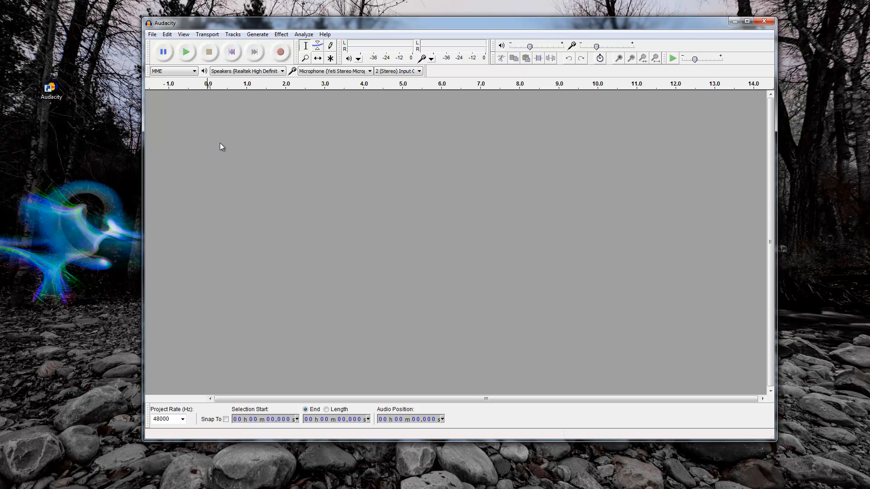
pyautogui.moveTo(249, 24); pyautogui.dragTo(210, 39)
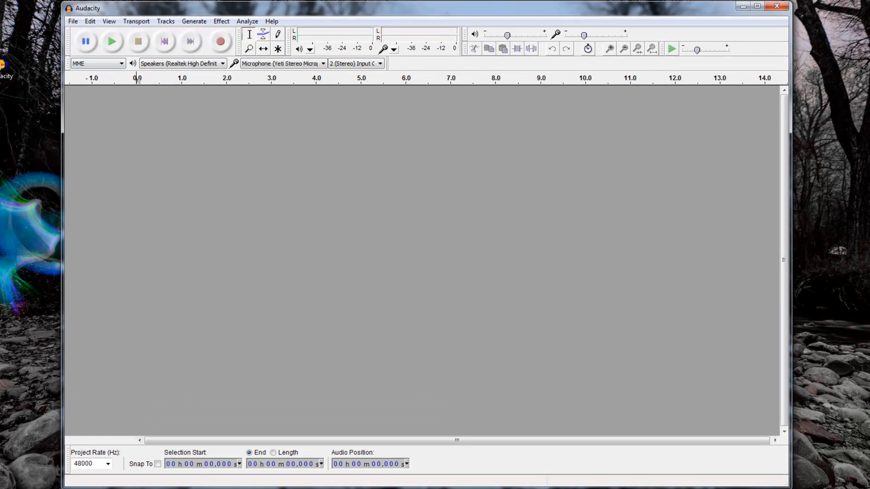
# Step: Review the recording device and input channel choices, and select Speakers (Realtek High Definition) as the playback device
pyautogui.click(323, 63)
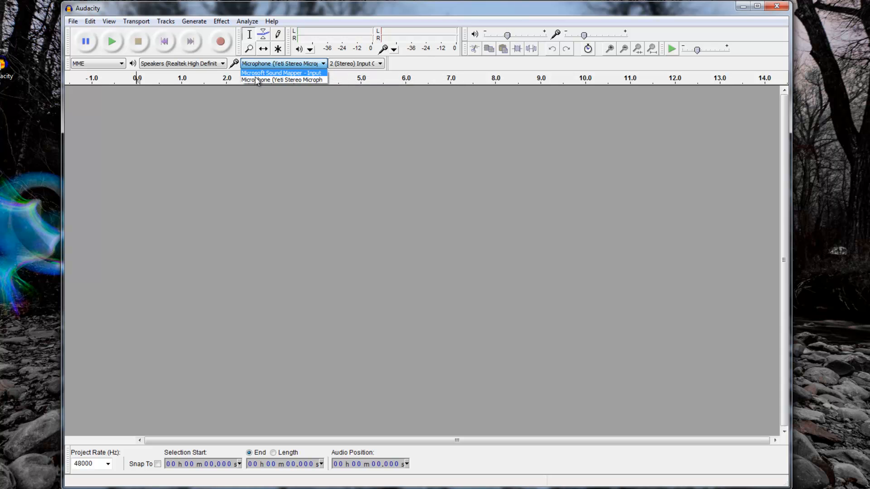
pyautogui.click(353, 100)
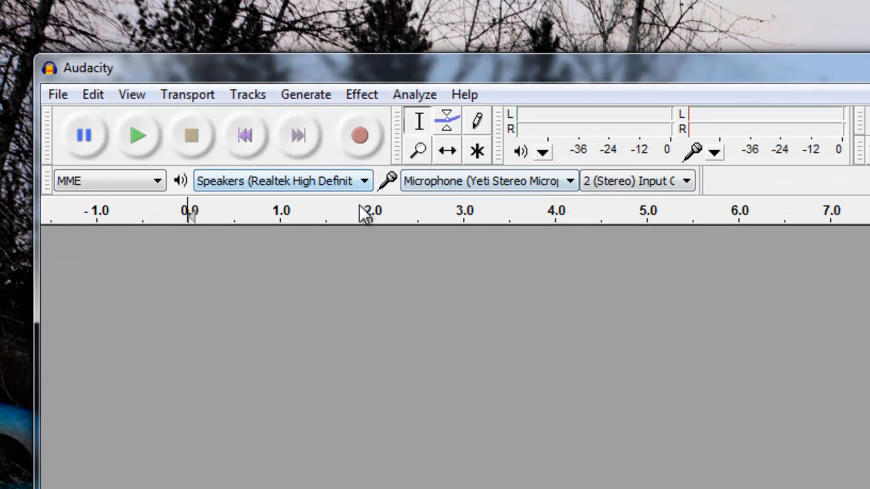
pyautogui.click(680, 182)
pyautogui.click(686, 181)
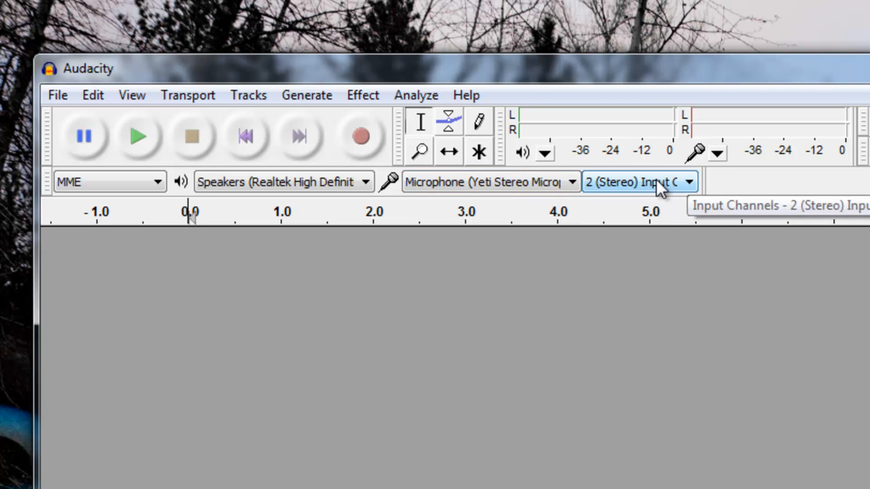
pyautogui.click(366, 183)
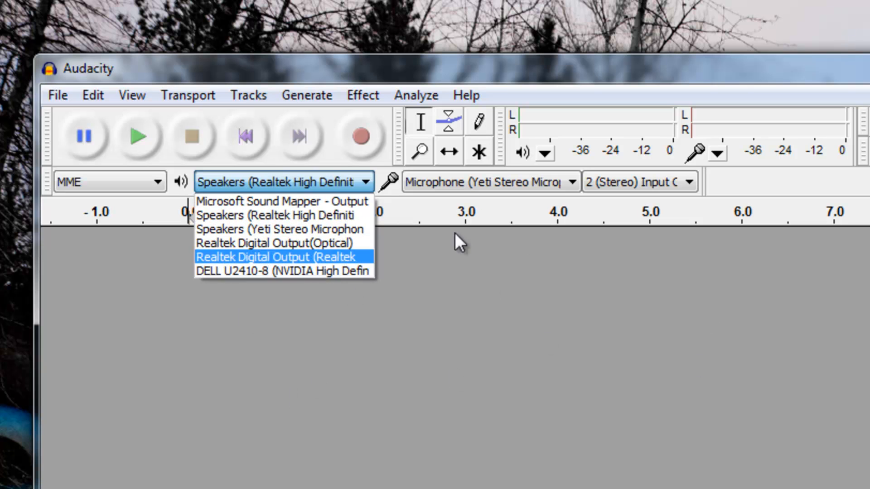
pyautogui.click(350, 216)
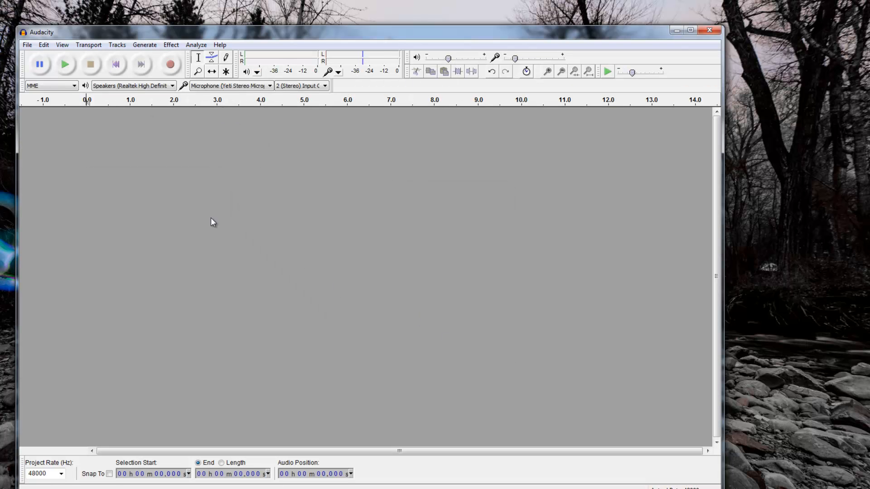
# Step: Set the default sample format to 32-bit float in the Quality preferences and apply it
pyautogui.click(27, 45)
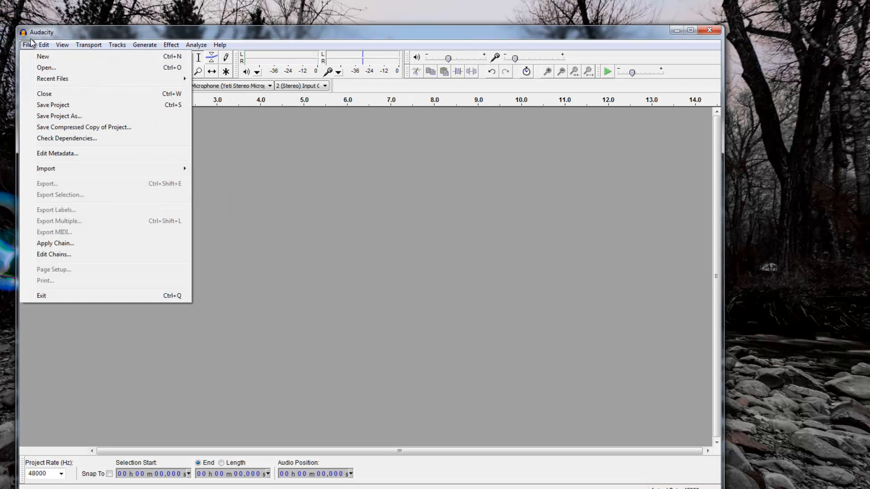
pyautogui.moveTo(46, 49)
pyautogui.click(101, 255)
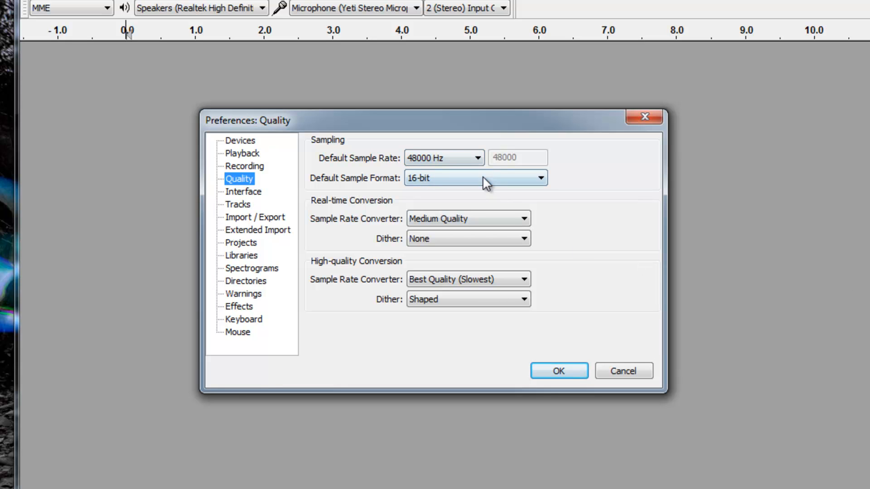
pyautogui.click(538, 180)
pyautogui.click(556, 181)
pyautogui.click(529, 178)
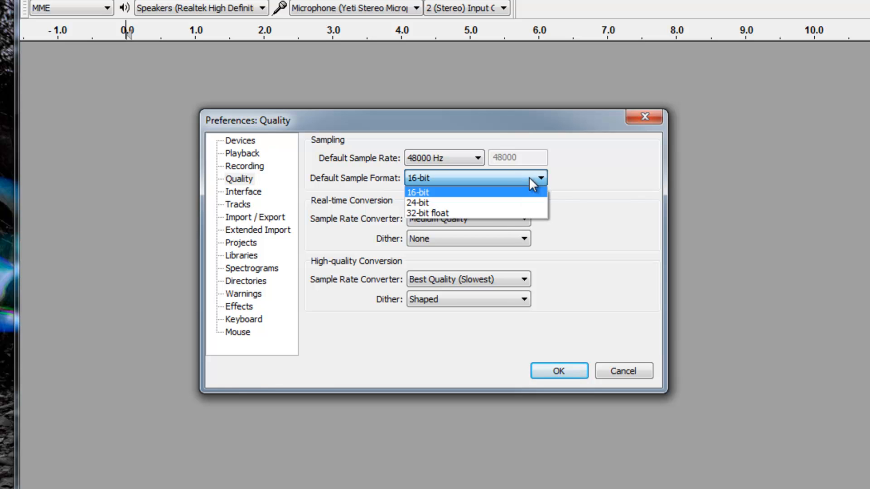
pyautogui.click(573, 173)
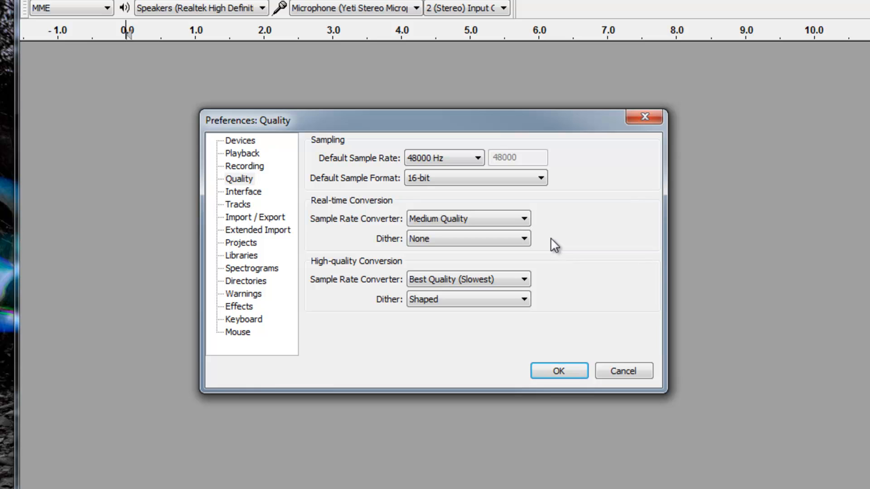
pyautogui.click(538, 181)
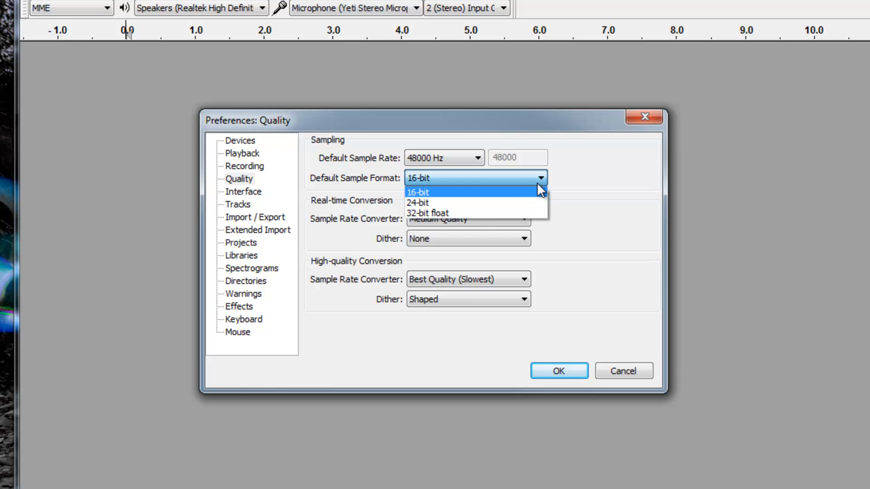
pyautogui.click(477, 210)
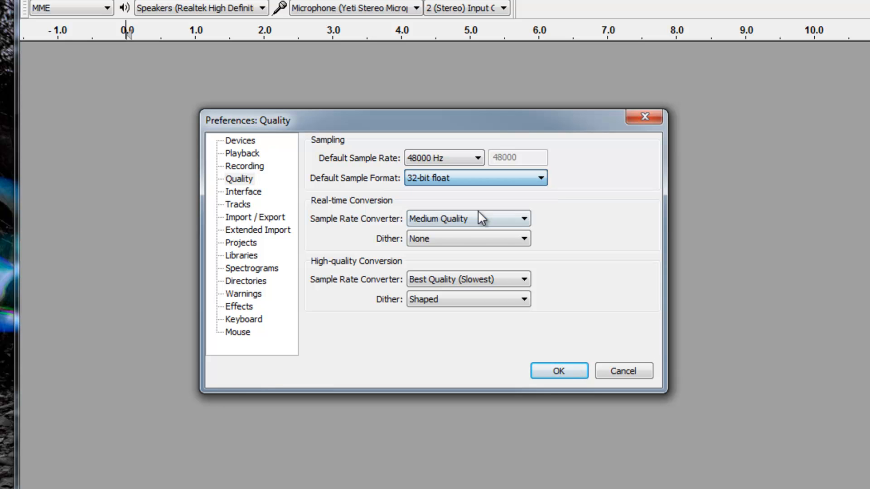
pyautogui.click(567, 365)
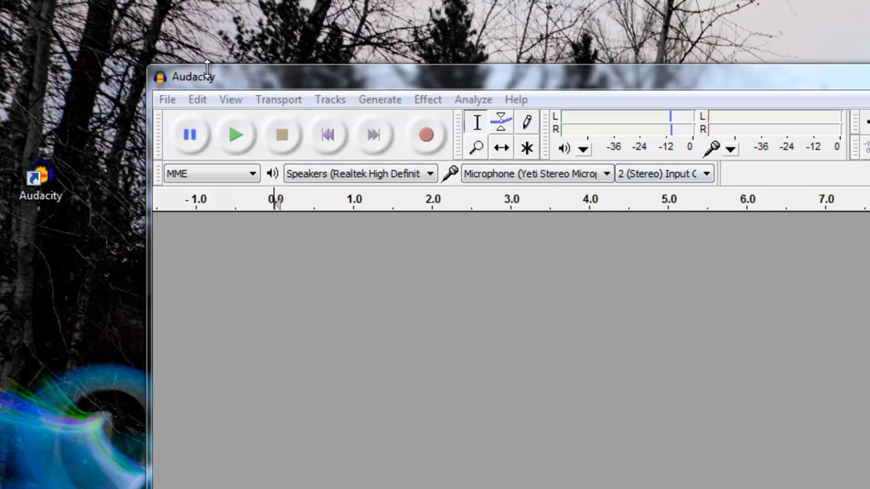
# Step: Review the host, playback and recording settings in the Devices preferences and close them without saving
pyautogui.click(171, 100)
pyautogui.moveTo(191, 102)
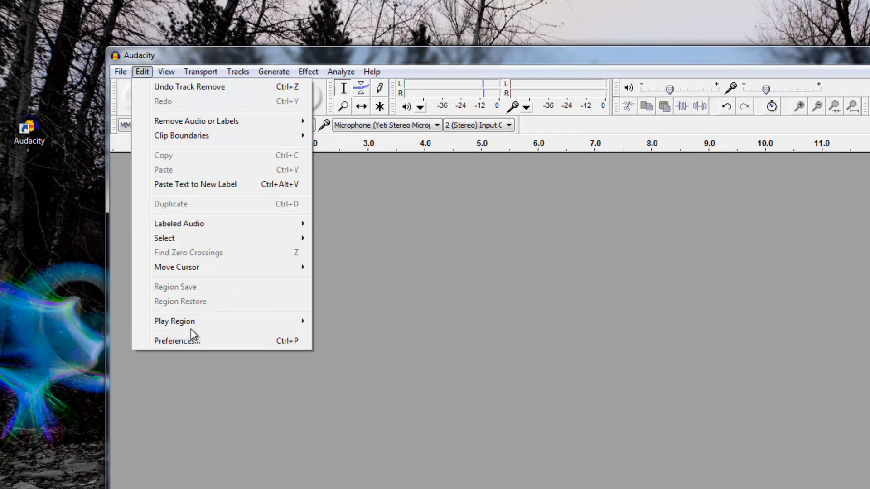
pyautogui.click(201, 341)
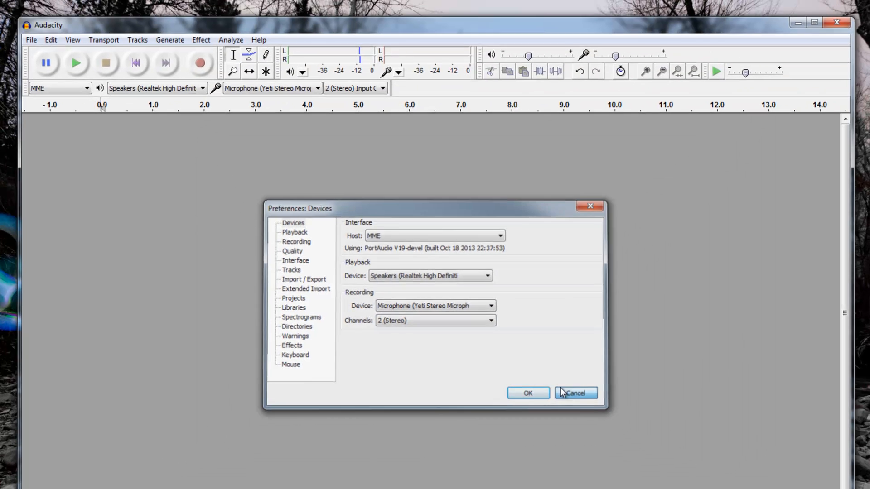
pyautogui.click(702, 417)
# Step: Record a stereo microphone test clip about 4.7 seconds long and play it back
pyautogui.click(203, 60)
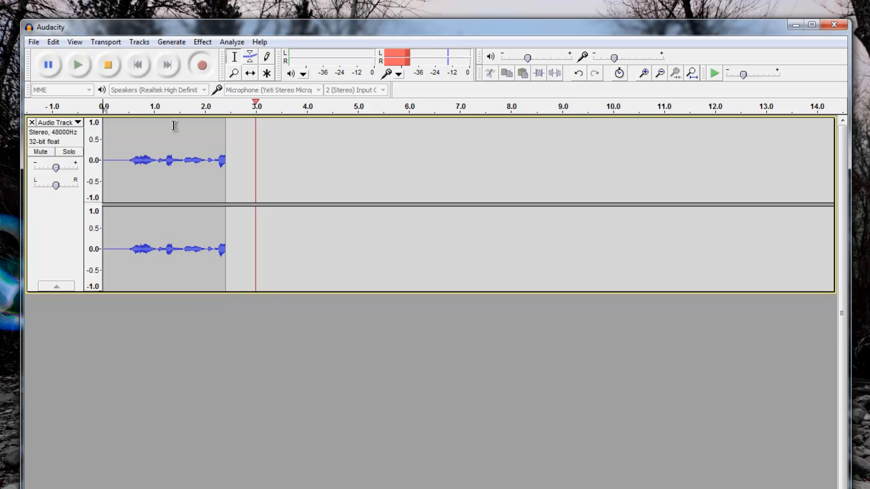
pyautogui.click(108, 65)
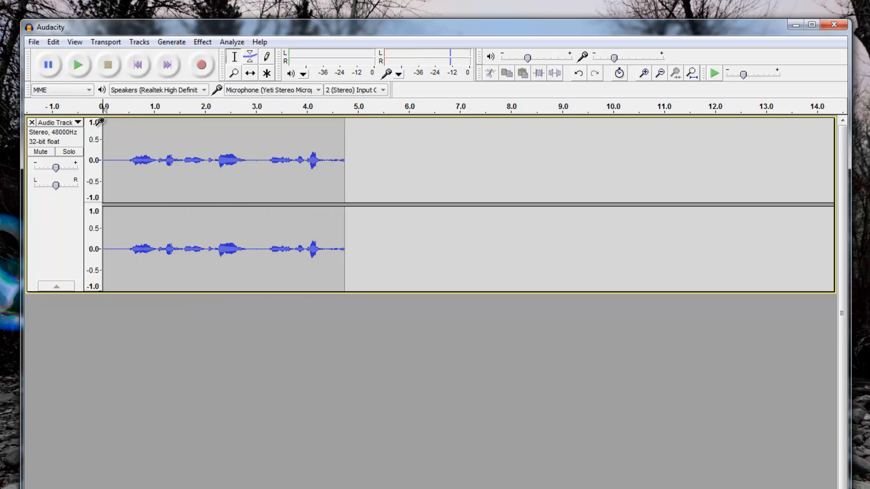
pyautogui.click(77, 69)
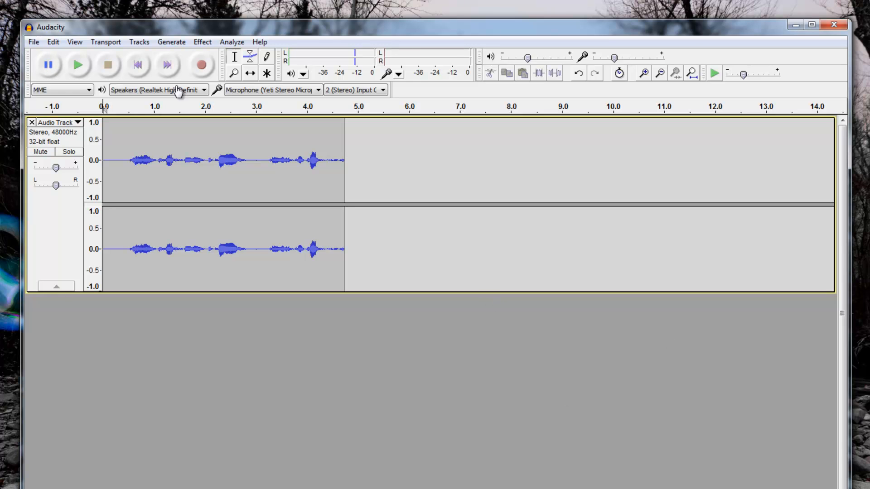
# Step: Set up an export of the recording to the Desktop as test4.mp3 with the file type MP3 Files
pyautogui.click(27, 42)
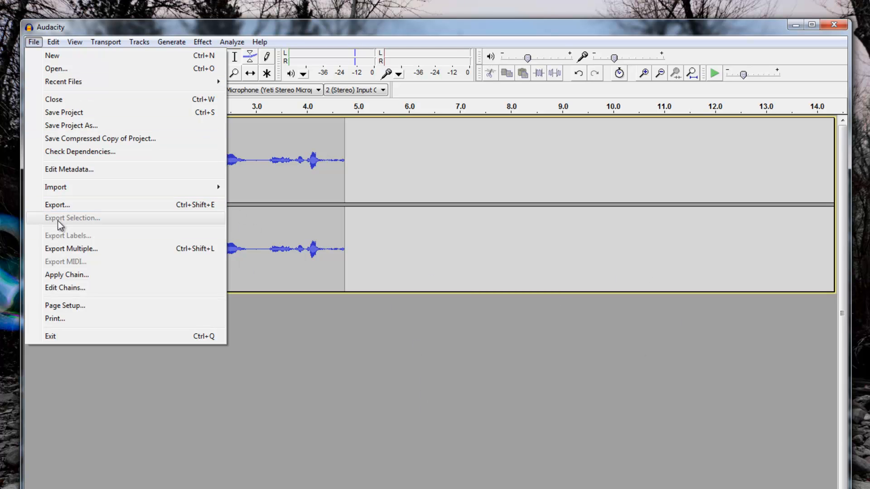
pyautogui.click(53, 206)
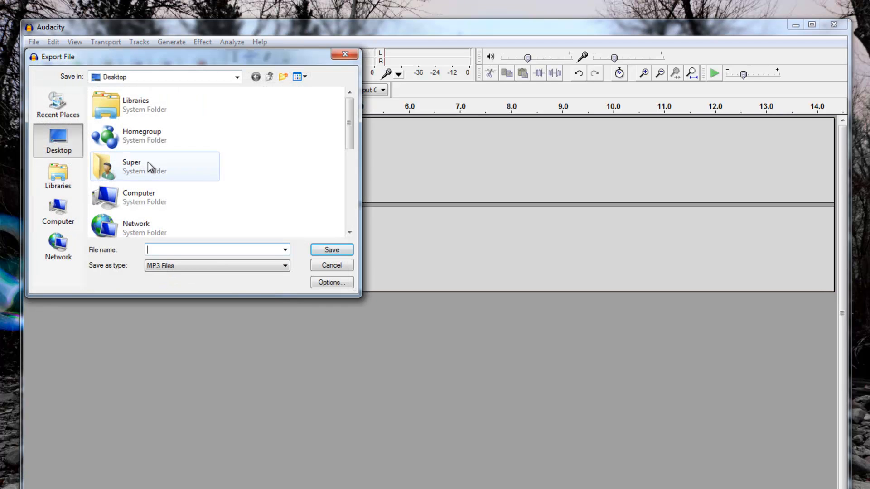
pyautogui.write('te')
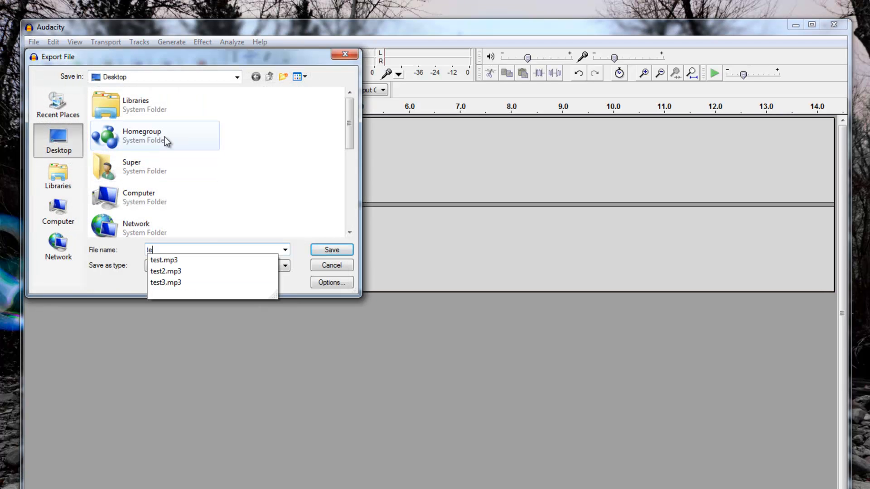
pyautogui.write('st')
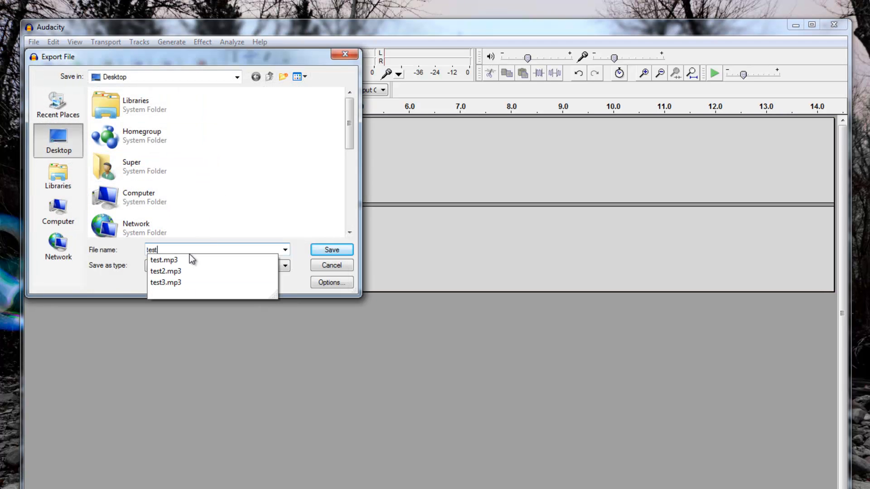
pyautogui.click(174, 280)
pyautogui.click(159, 249)
pyautogui.press('BackSpace')
pyautogui.write('4.mp3')
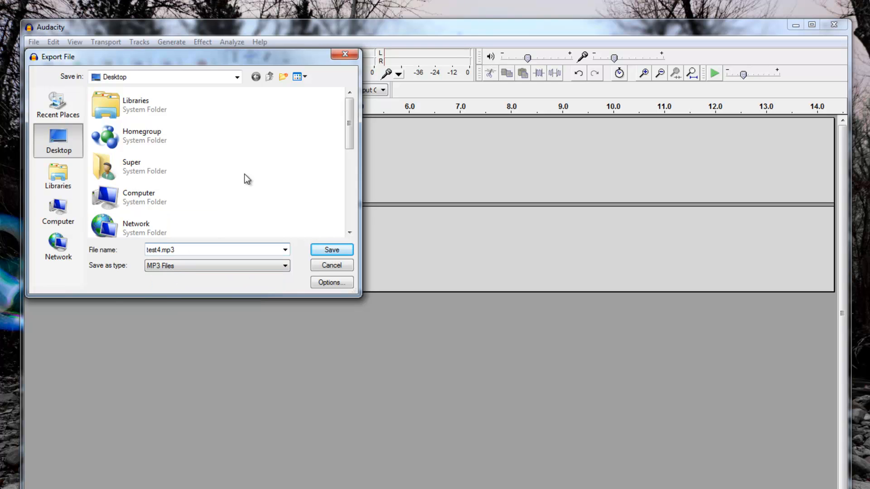
pyautogui.click(285, 267)
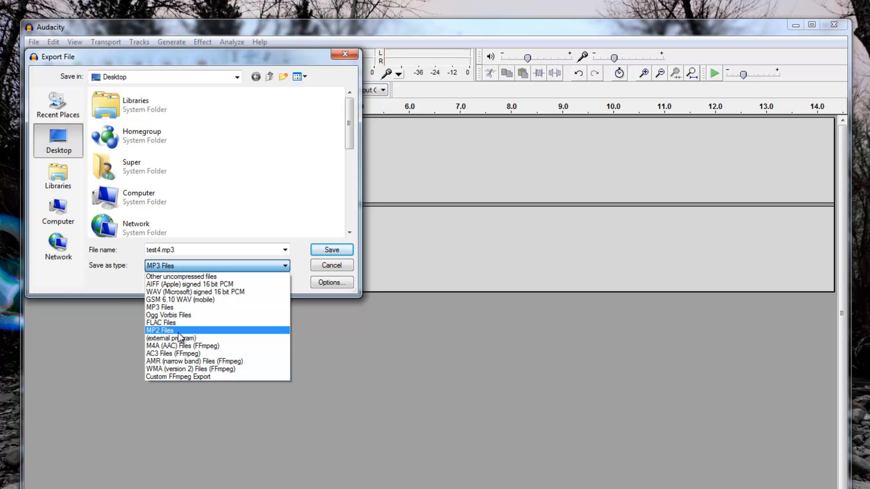
pyautogui.click(173, 308)
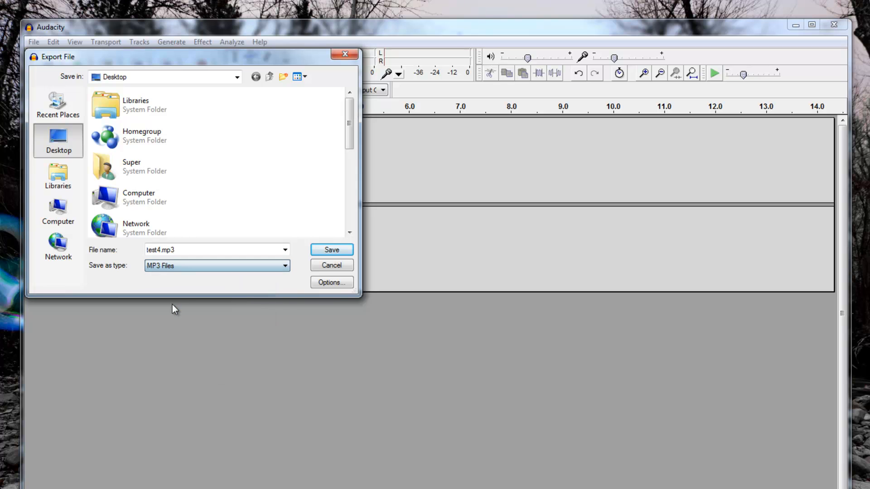
# Step: Open the MP3 export options and examine the quality choices for the Constant, Preset, Average and Variable bit rate modes
pyautogui.click(337, 284)
pyautogui.moveTo(348, 240); pyautogui.dragTo(214, 318)
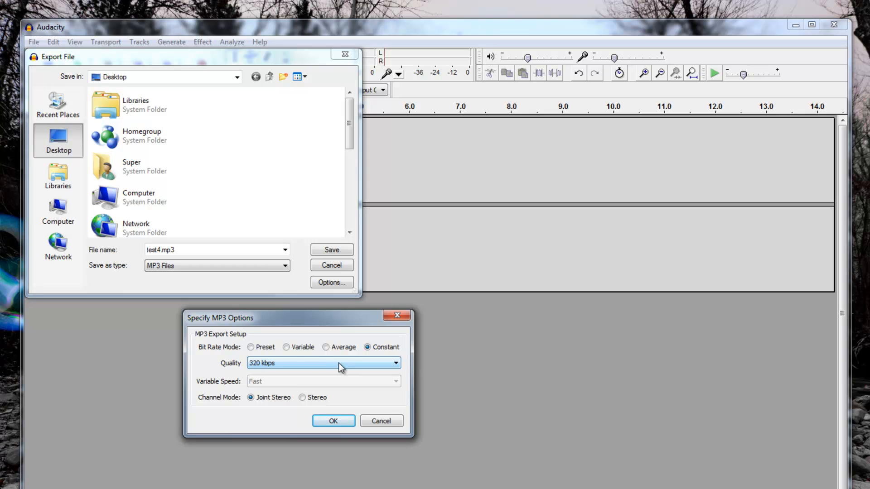
pyautogui.click(268, 365)
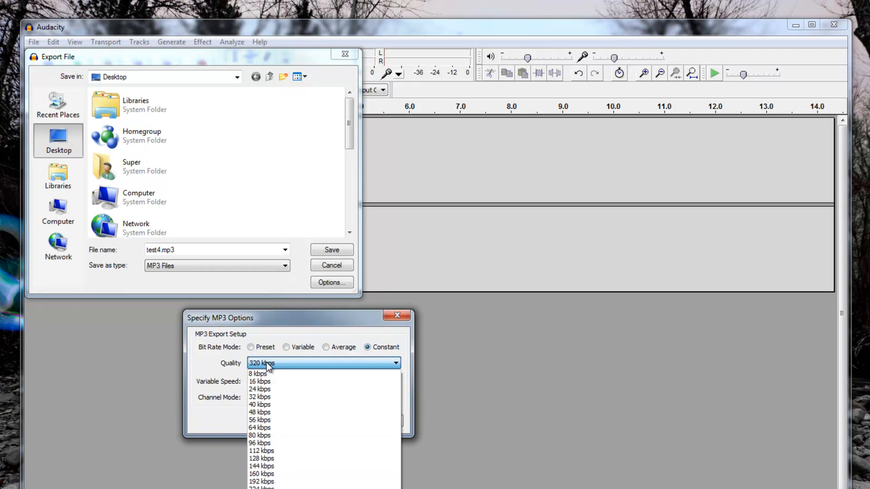
pyautogui.click(267, 365)
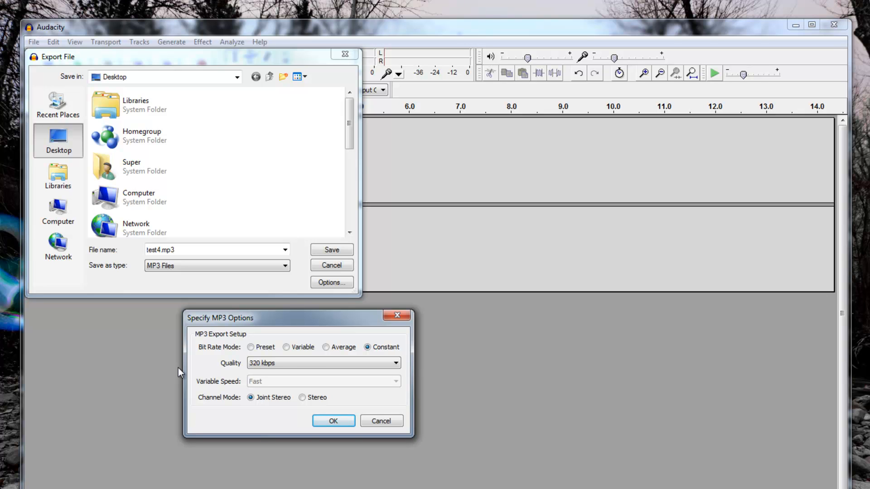
pyautogui.click(250, 347)
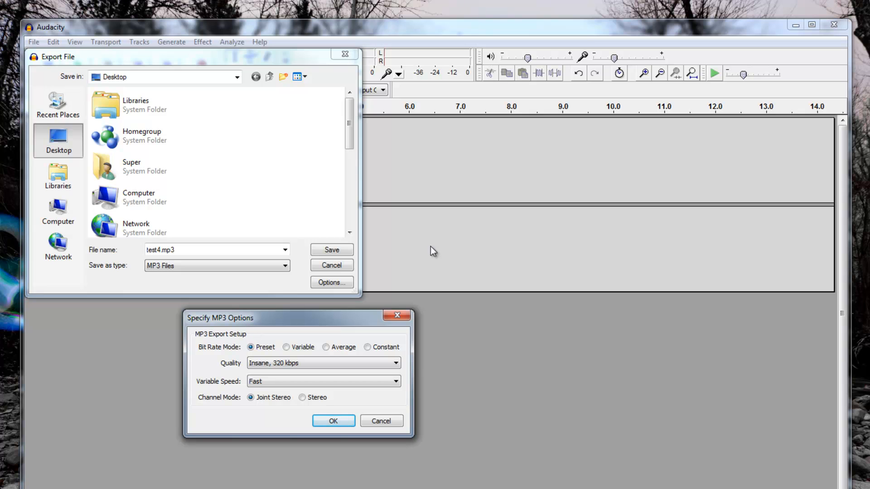
pyautogui.click(327, 348)
pyautogui.click(301, 360)
pyautogui.click(301, 361)
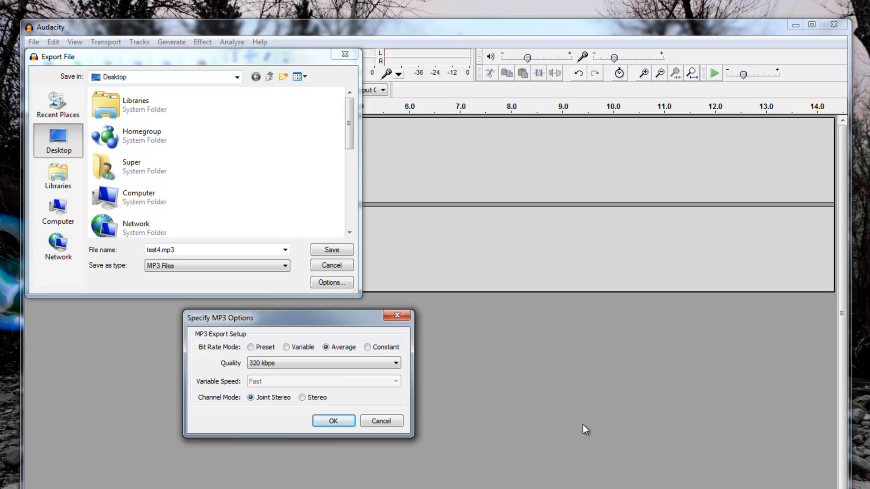
pyautogui.click(300, 363)
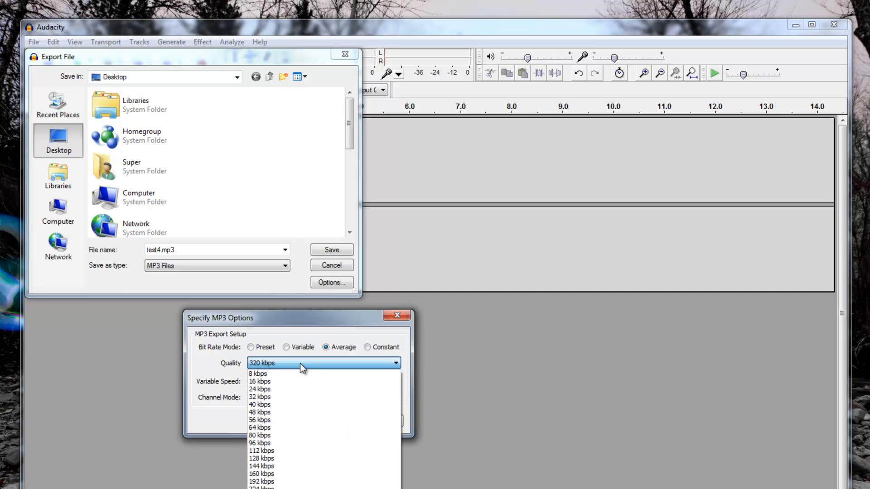
pyautogui.click(300, 363)
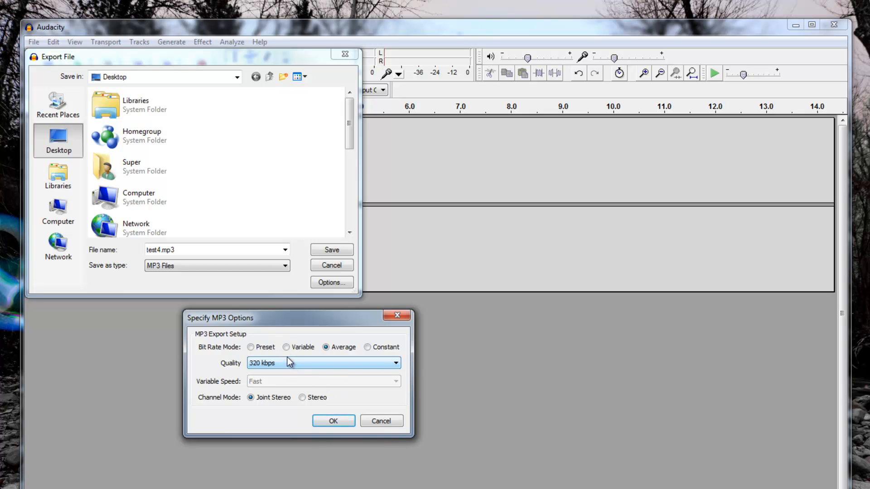
pyautogui.click(286, 348)
pyautogui.click(295, 363)
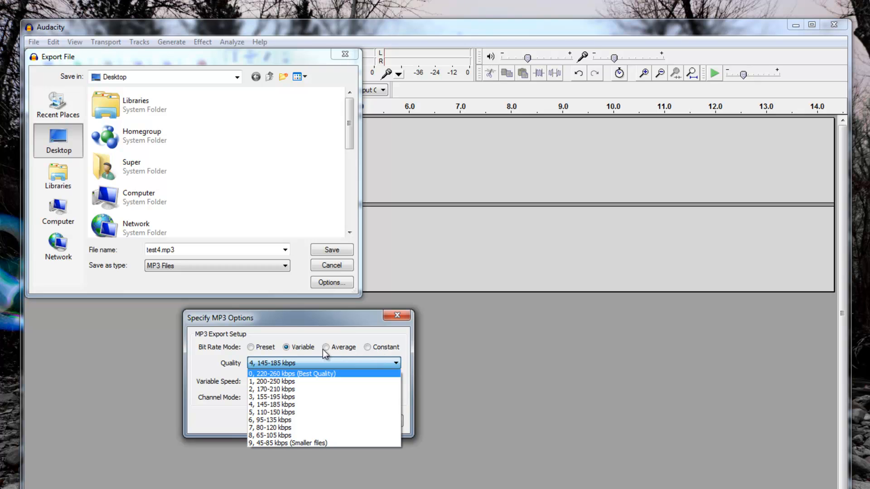
pyautogui.click(355, 332)
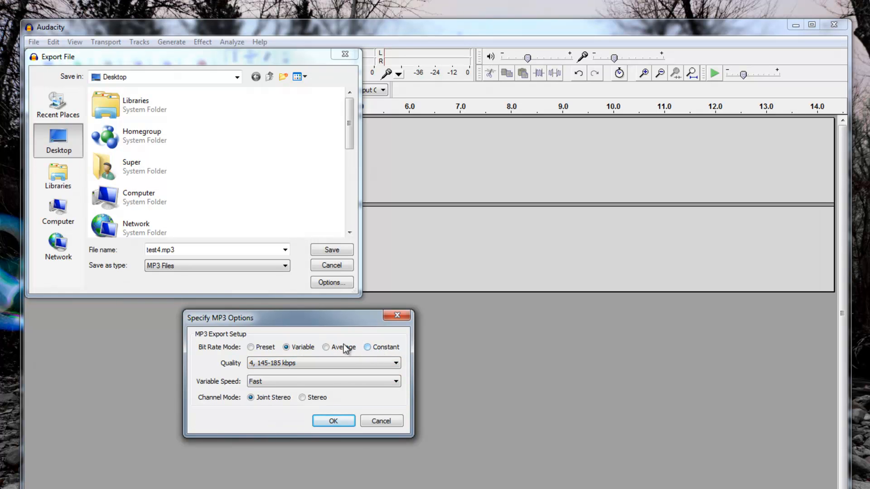
# Step: Set the MP3 bit rate mode to Average at 320 kbps and export the file with blank metadata
pyautogui.click(326, 347)
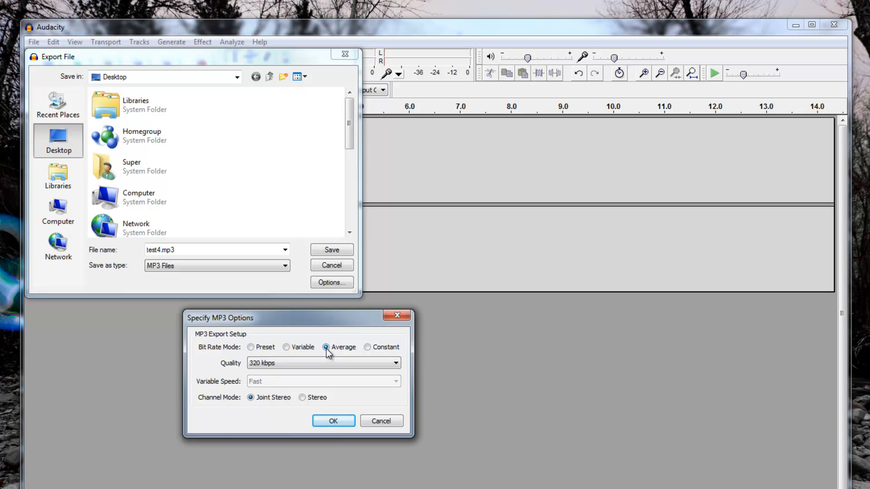
pyautogui.click(333, 421)
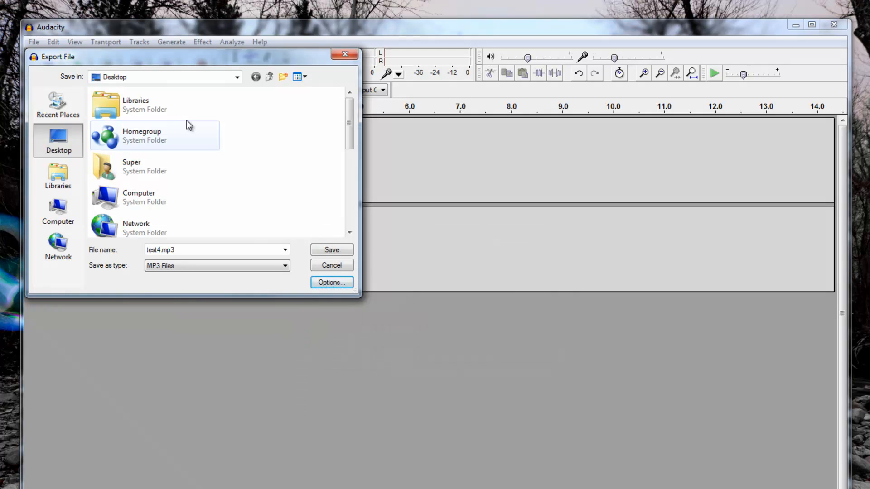
pyautogui.moveTo(179, 58); pyautogui.dragTo(254, 107)
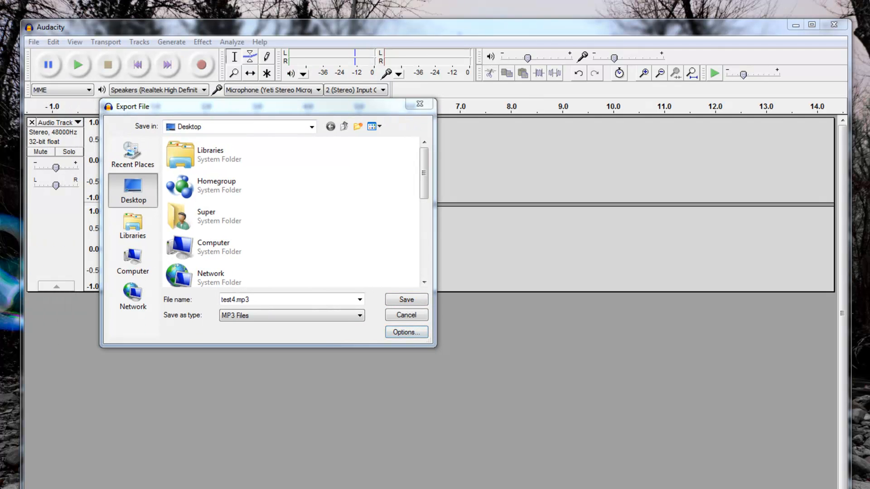
pyautogui.click(406, 300)
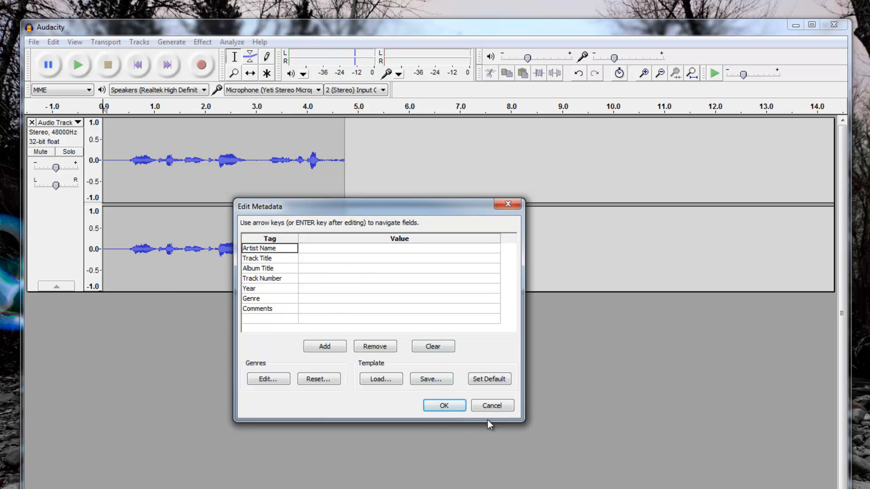
pyautogui.click(442, 405)
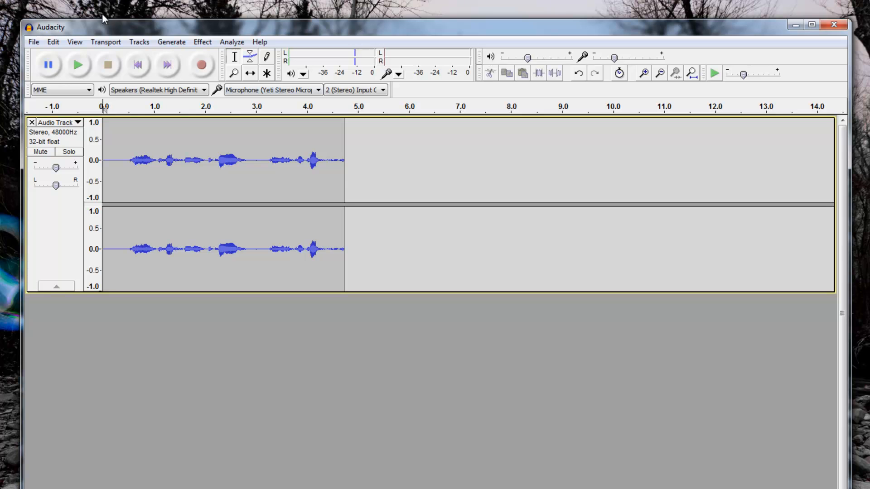
# Step: Open the Libraries preferences and bring up the Locate Lame dialog for the MP3 export library
pyautogui.click(48, 41)
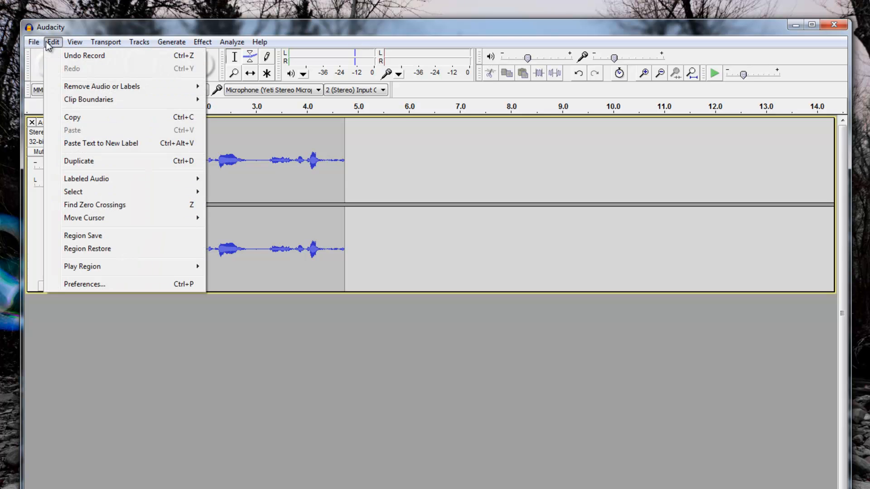
pyautogui.click(103, 284)
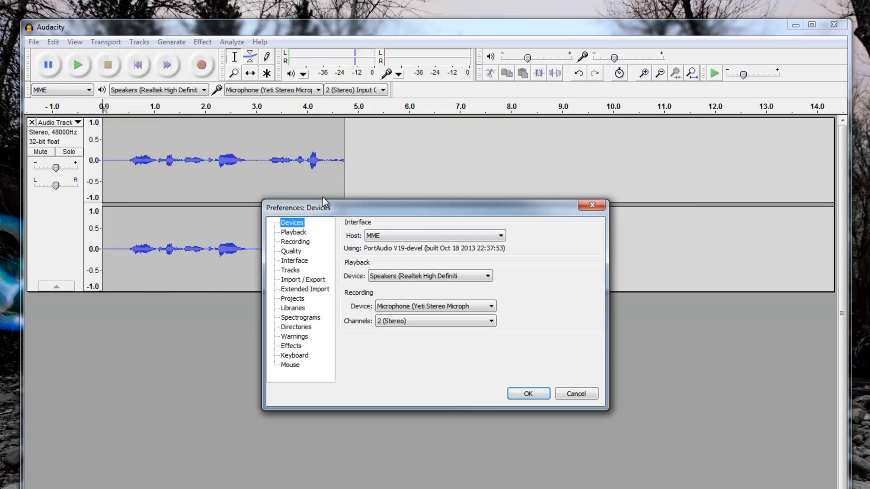
pyautogui.click(293, 308)
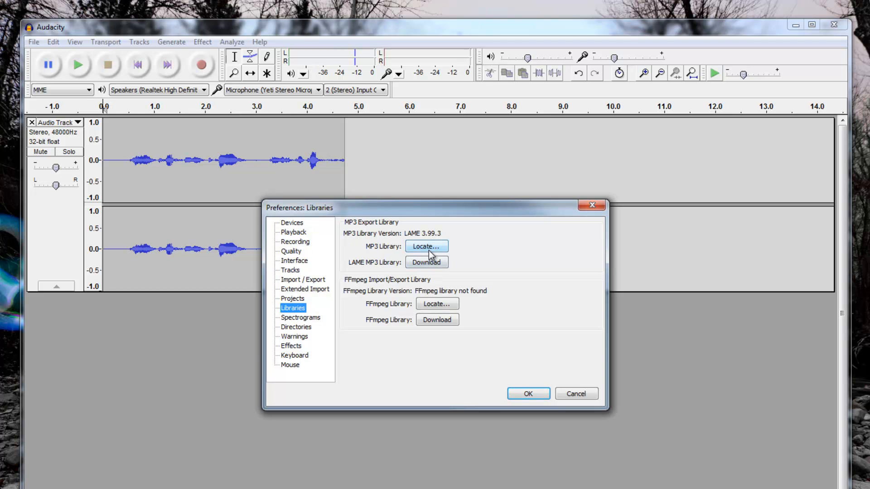
pyautogui.click(428, 247)
pyautogui.moveTo(463, 249); pyautogui.dragTo(329, 328)
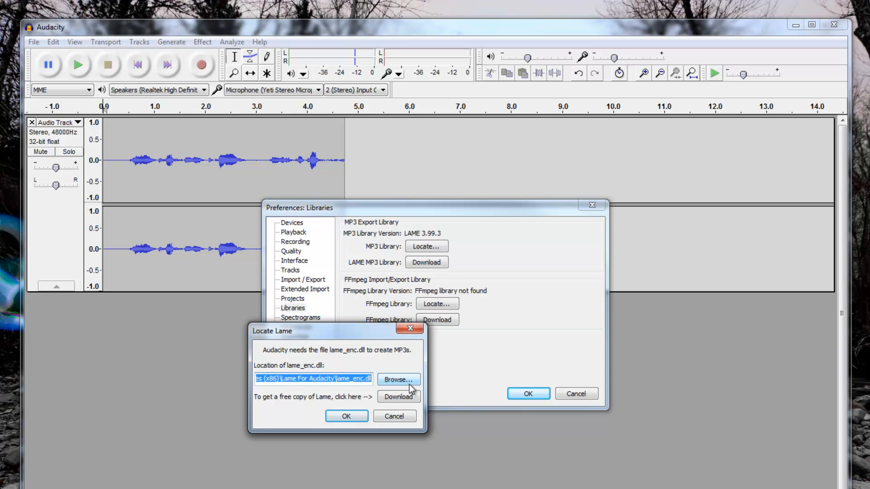
# Step: Examine the folder and file name in the lame_enc.dll location path, then close the dialog and the preferences without saving
pyautogui.click(343, 380)
pyautogui.moveTo(343, 380); pyautogui.dragTo(233, 378)
pyautogui.click(289, 384)
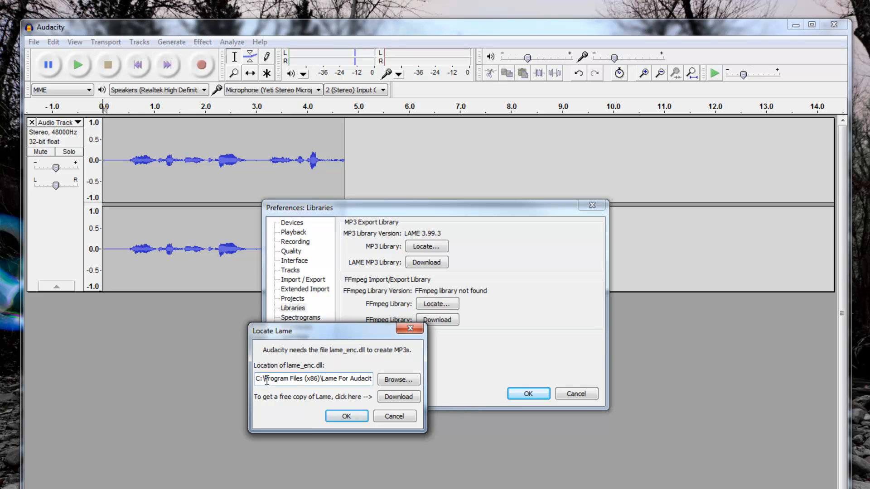
pyautogui.moveTo(325, 378); pyautogui.dragTo(347, 377)
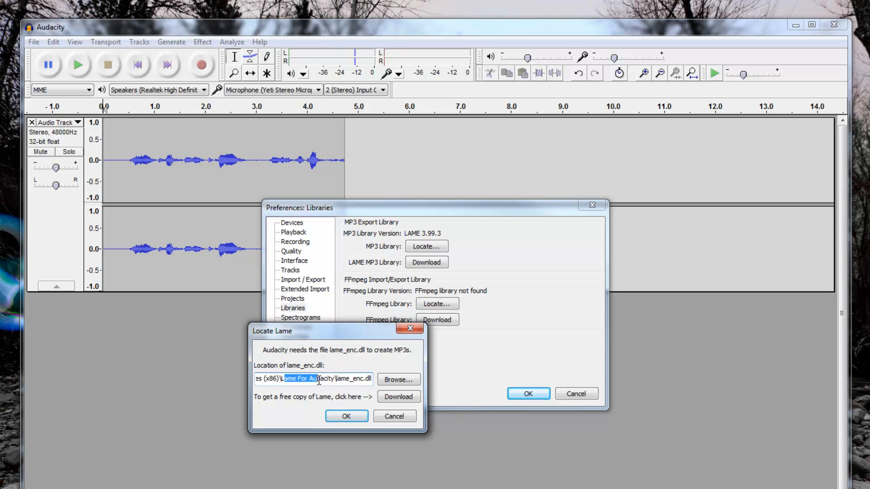
pyautogui.click(326, 381)
pyautogui.moveTo(345, 379); pyautogui.dragTo(366, 380)
pyautogui.click(366, 379)
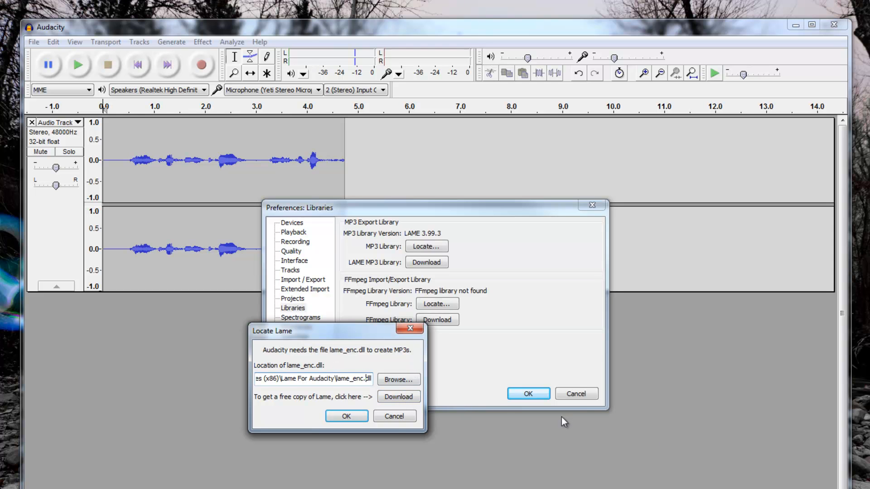
pyautogui.click(396, 421)
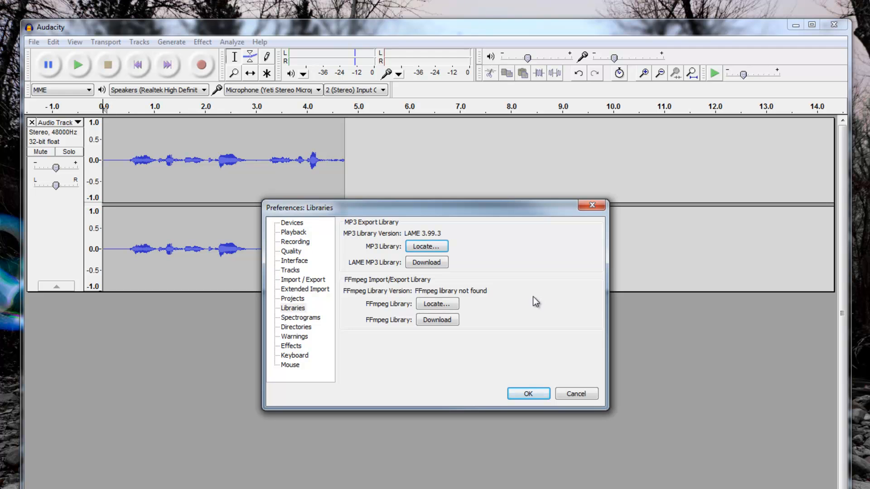
pyautogui.click(564, 394)
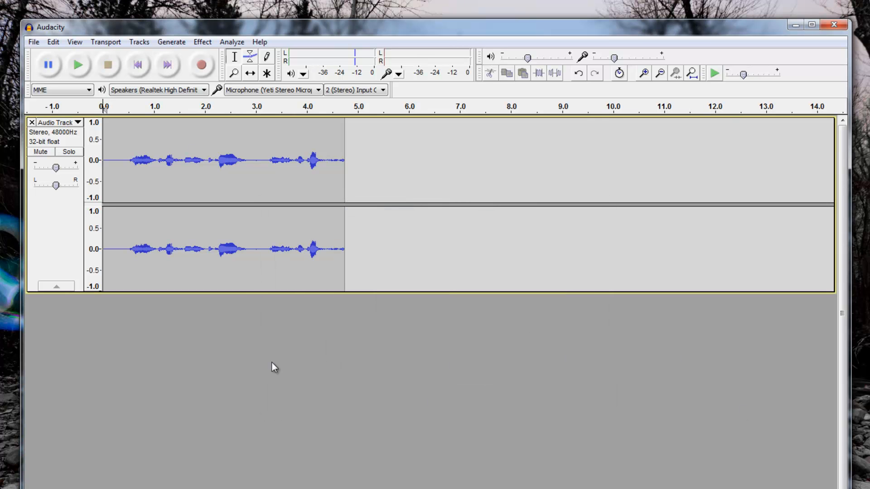